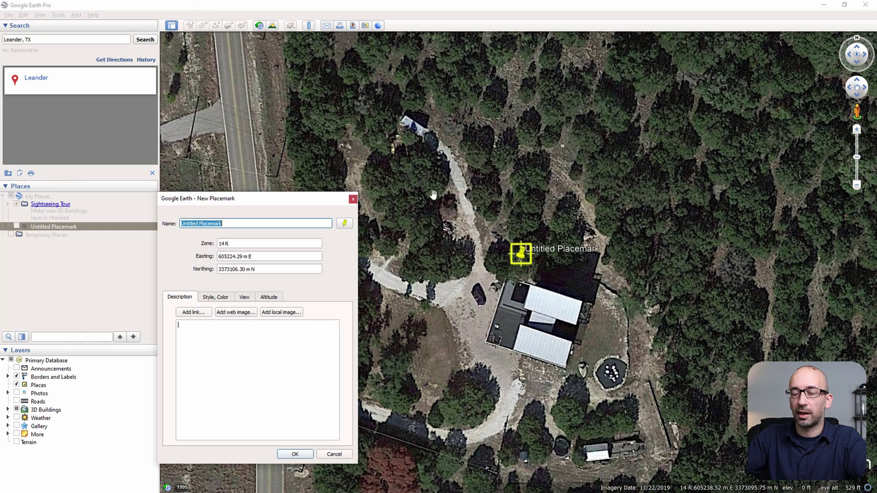
Step: Move the new placemark to the house's northeast roof corner and name it "605241.11 m E 3373096.47 m N" from its easting and northing
{"action": "left_click_drag", "start_coordinate": [521, 254], "coordinate": [567, 287]}
{"action": "scroll", "coordinate": [583, 298], "scroll_direction": "up", "scroll_amount": 3}
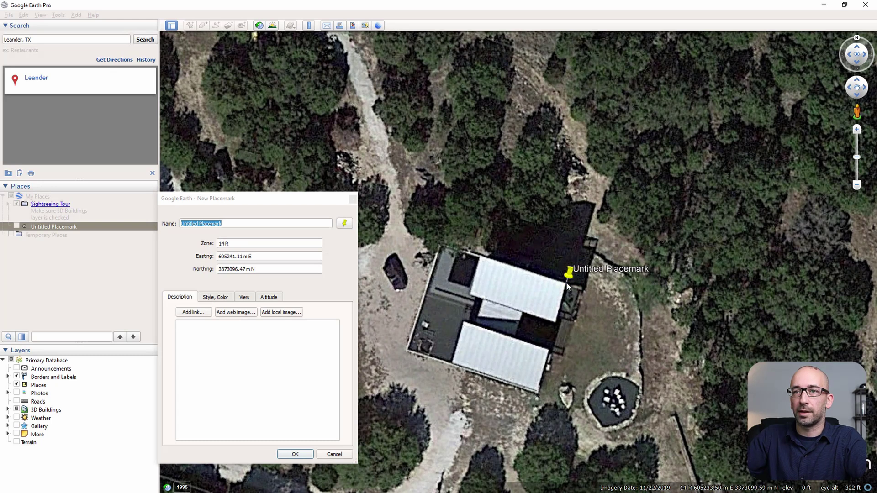
{"action": "triple_click", "coordinate": [265, 256]}
{"action": "key", "text": "ctrl+c"}
{"action": "triple_click", "coordinate": [232, 224]}
{"action": "key", "text": "ctrl+v"}
{"action": "triple_click", "coordinate": [267, 269]}
{"action": "key", "text": "ctrl+c"}
{"action": "left_click", "coordinate": [236, 224]}
{"action": "key", "text": "ctrl+v"}
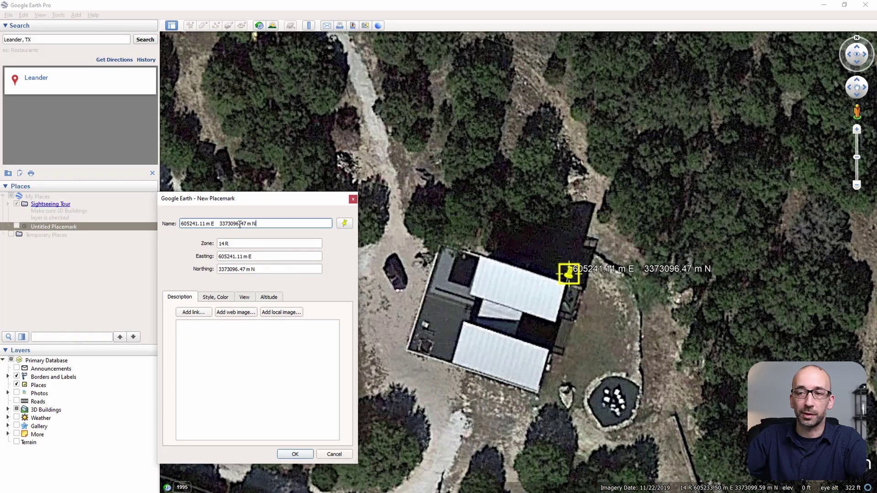
{"action": "left_click", "coordinate": [295, 454]}
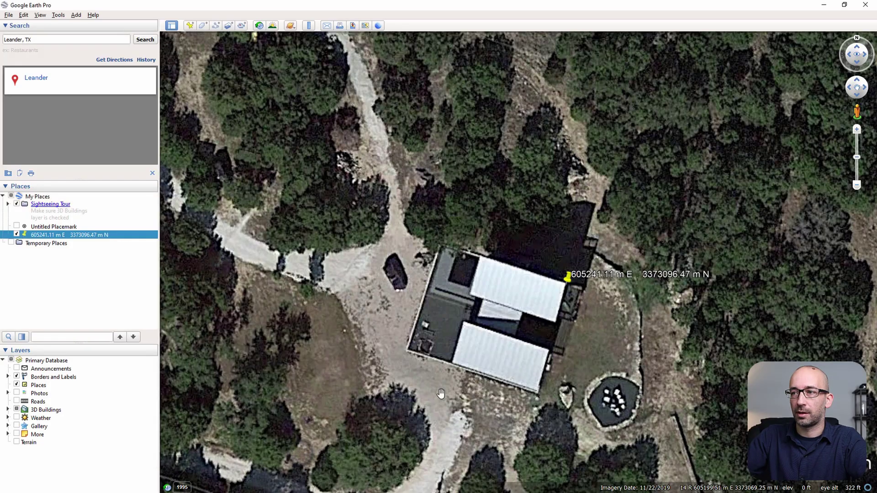
Step: Add a second placemark at the northwest corner of the grey-roofed building west of the road
{"action": "scroll", "coordinate": [656, 302], "scroll_direction": "down", "scroll_amount": 2}
{"action": "scroll", "coordinate": [655, 301], "scroll_direction": "down", "scroll_amount": 5}
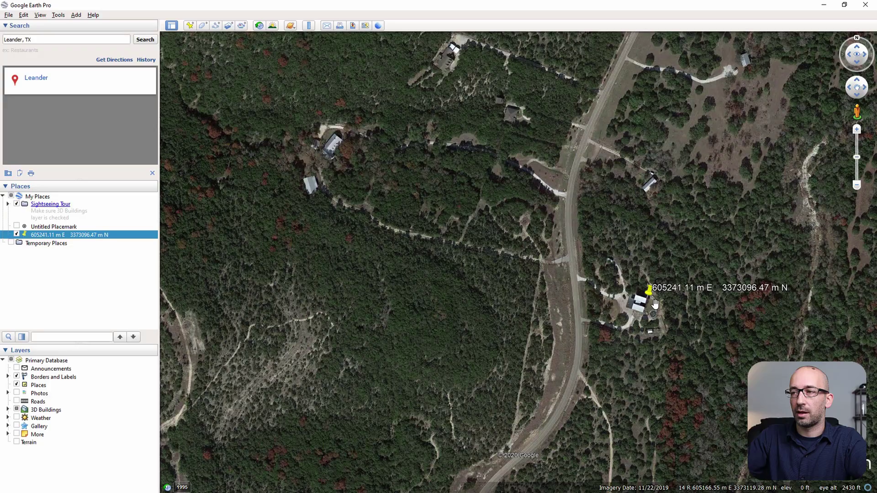
{"action": "left_click_drag", "start_coordinate": [656, 302], "coordinate": [656, 339]}
{"action": "scroll", "coordinate": [334, 164], "scroll_direction": "up", "scroll_amount": 5}
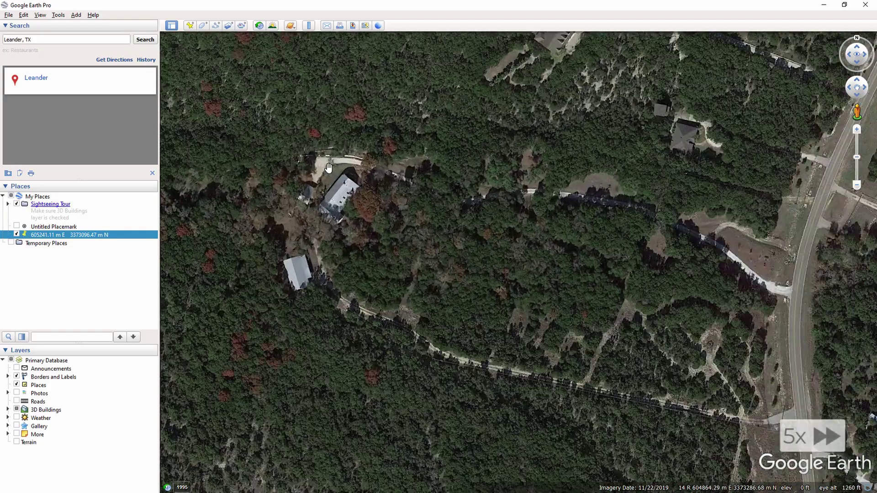
{"action": "key", "text": "ctrl+shift+p"}
{"action": "left_click_drag", "start_coordinate": [391, 203], "coordinate": [592, 162]}
{"action": "left_click_drag", "start_coordinate": [714, 220], "coordinate": [453, 312]}
{"action": "scroll", "coordinate": [463, 301], "scroll_direction": "up", "scroll_amount": 2}
Step: Name the second placemark with its easting and northing, "604829.59 m E 3373234.03 m N", and save it
{"action": "triple_click", "coordinate": [238, 256]}
{"action": "key", "text": "ctrl+c"}
{"action": "triple_click", "coordinate": [206, 223]}
{"action": "key", "text": "ctrl+v"}
{"action": "left_click_drag", "start_coordinate": [256, 269], "coordinate": [201, 271]}
{"action": "key", "text": "ctrl+c"}
{"action": "left_click", "coordinate": [274, 224]}
{"action": "key", "text": "ctrl+v"}
{"action": "key", "text": "Return"}
Step: Set up a map image export showing both placemarks, without the title and description, legend, scale and compass
{"action": "scroll", "coordinate": [283, 241], "scroll_direction": "down", "scroll_amount": 6}
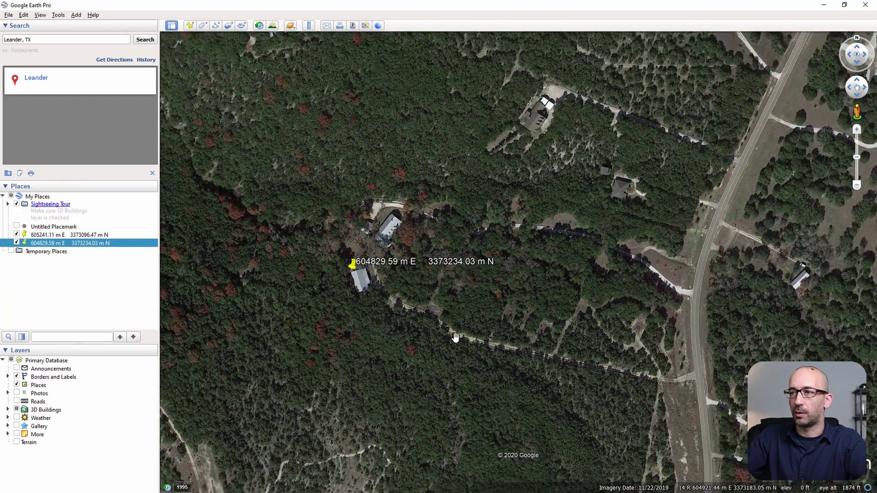
{"action": "left_click_drag", "start_coordinate": [455, 337], "coordinate": [344, 223]}
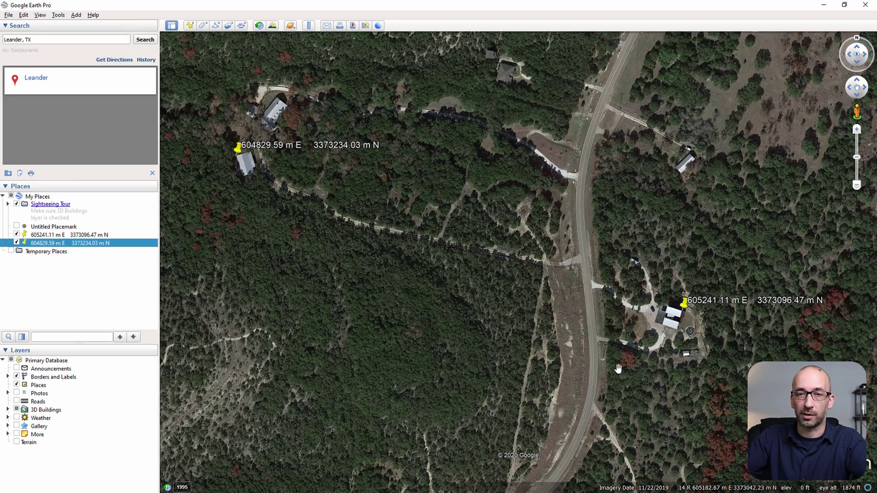
{"action": "scroll", "coordinate": [618, 365], "scroll_direction": "down", "scroll_amount": 1}
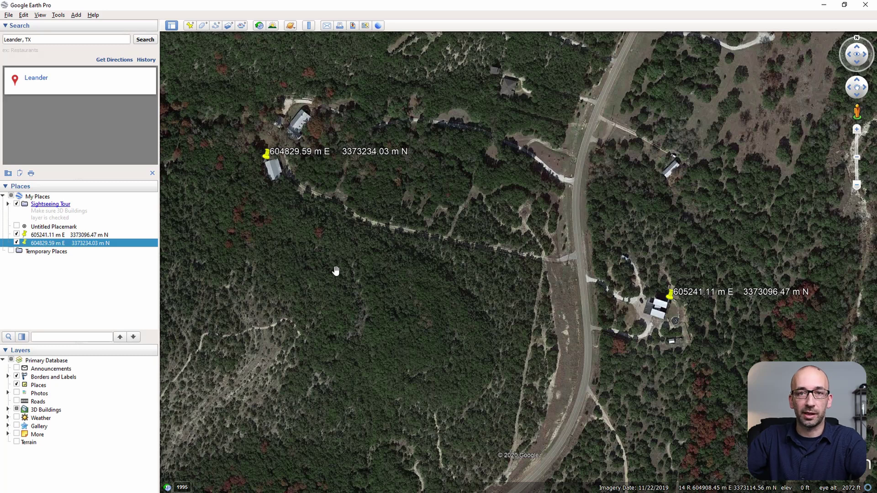
{"action": "left_click", "coordinate": [354, 28]}
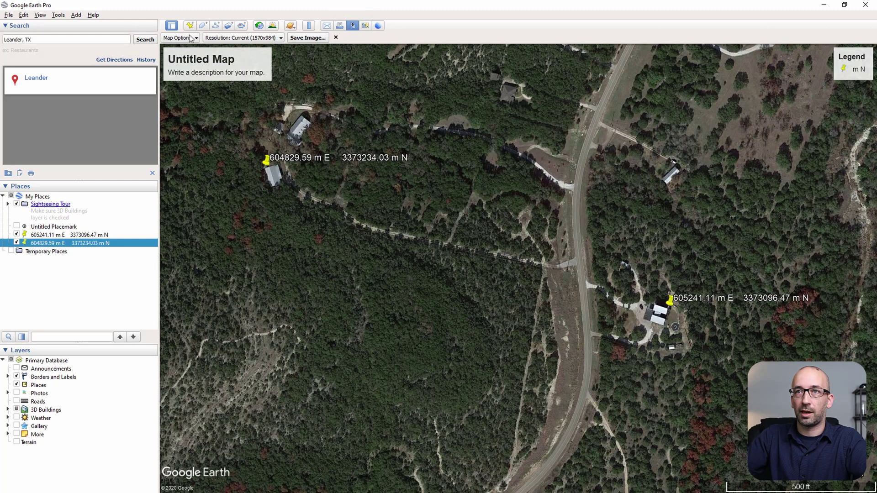
{"action": "left_click", "coordinate": [188, 38]}
{"action": "left_click", "coordinate": [170, 61]}
{"action": "left_click", "coordinate": [170, 74]}
{"action": "left_click", "coordinate": [170, 86]}
{"action": "left_click", "coordinate": [171, 99]}
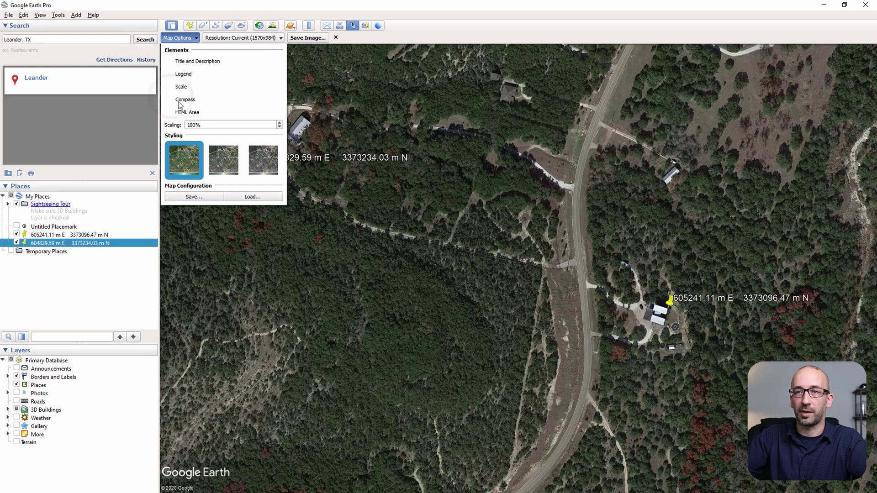
Step: Set the map element scaling to 50% and the image resolution to Maximum (4800x3008)
{"action": "double_click", "coordinate": [211, 125]}
{"action": "type", "text": "50"}
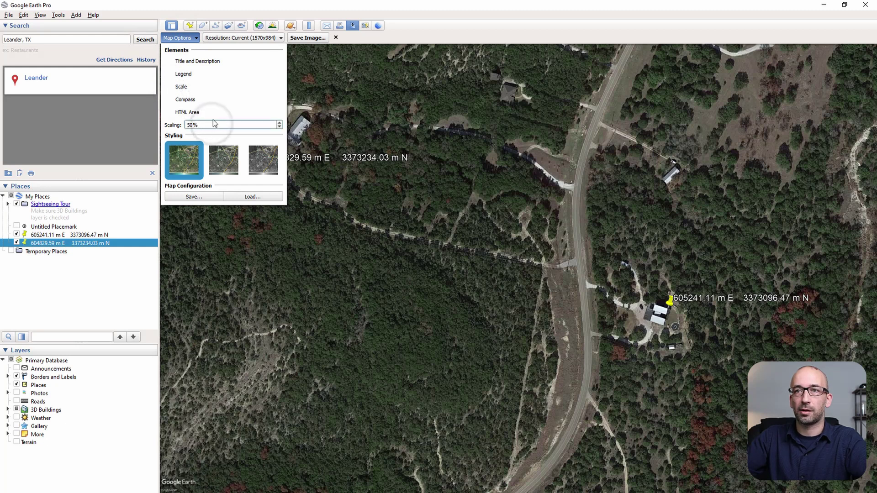
{"action": "left_click", "coordinate": [240, 38]}
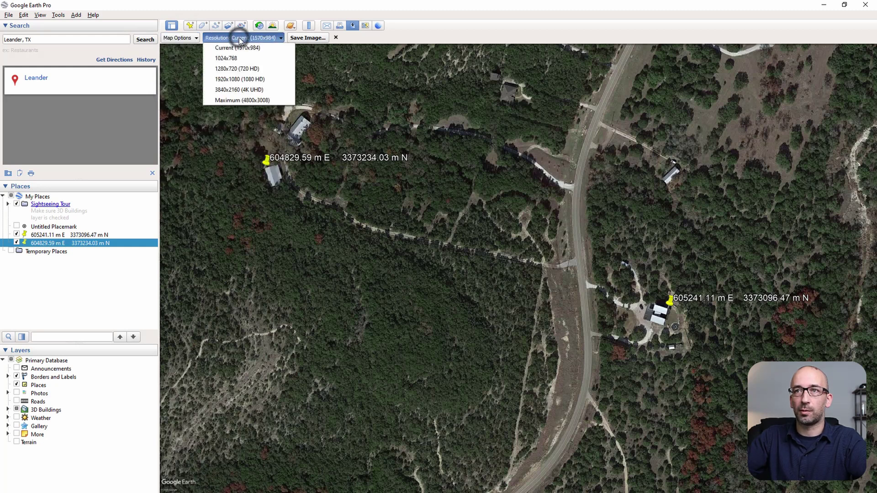
{"action": "left_click", "coordinate": [254, 98]}
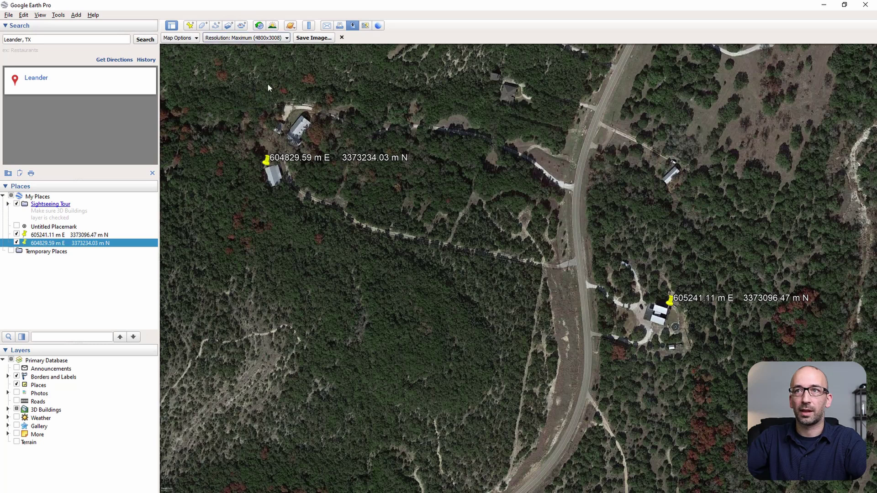
Step: Save the map image as the JPEG "Site w annotations" in the INFRAWORKS folder
{"action": "left_click", "coordinate": [313, 39]}
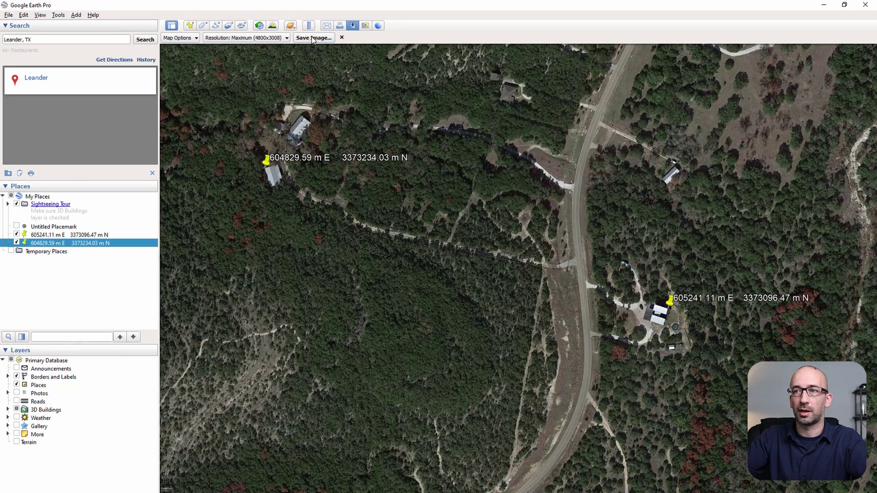
{"action": "type", "text": "Site w annotations"}
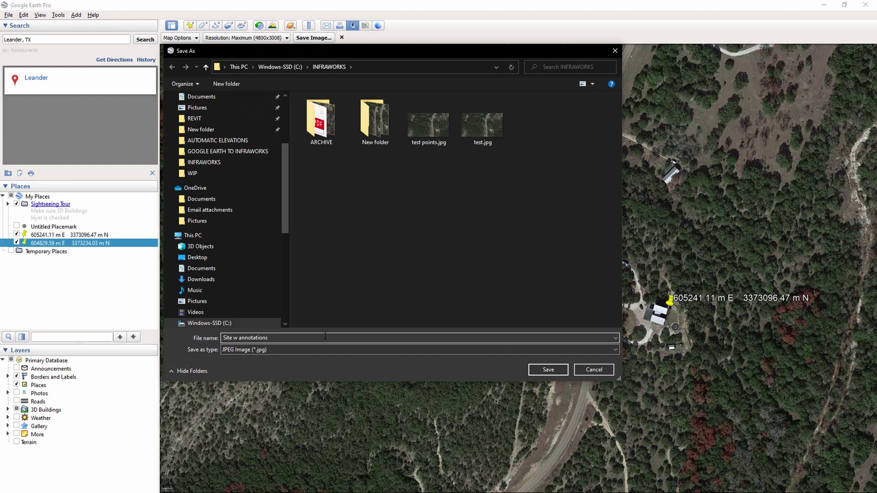
{"action": "left_click", "coordinate": [547, 369]}
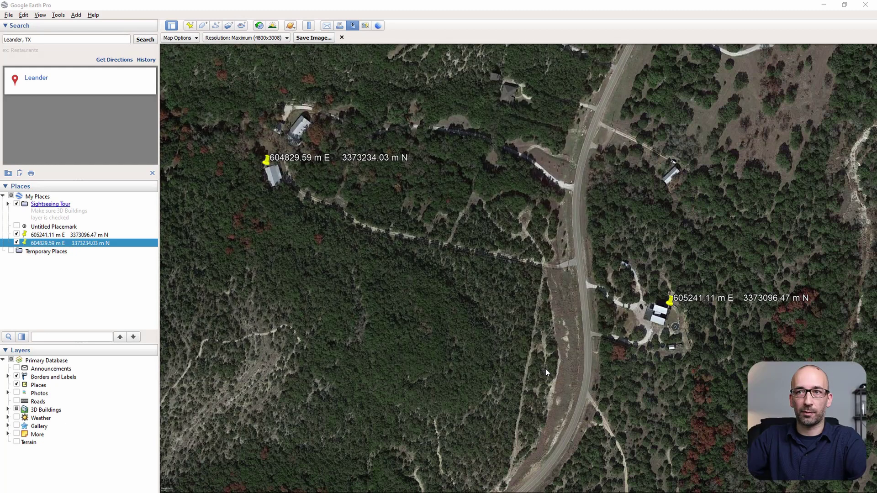
Step: Hide both coordinate placemarks and save the clean map image as Site.jpg in the INFRAWORKS folder
{"action": "left_click", "coordinate": [17, 235]}
{"action": "left_click", "coordinate": [16, 243]}
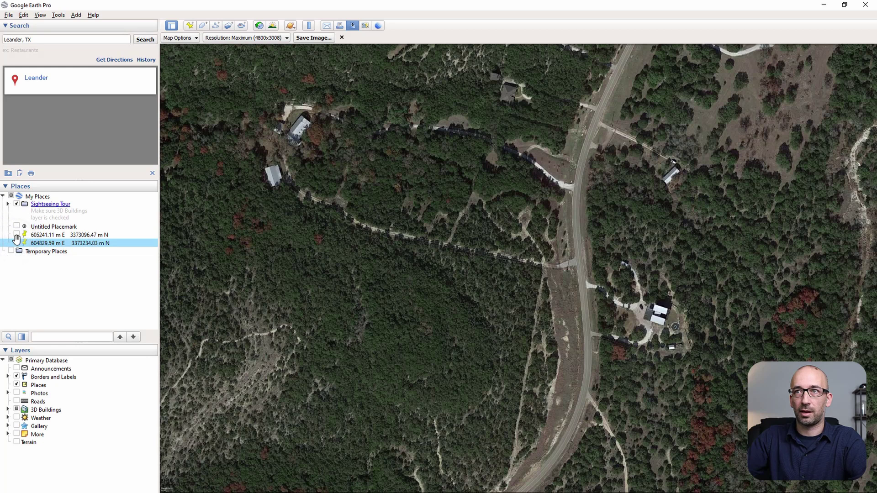
{"action": "left_click", "coordinate": [315, 37]}
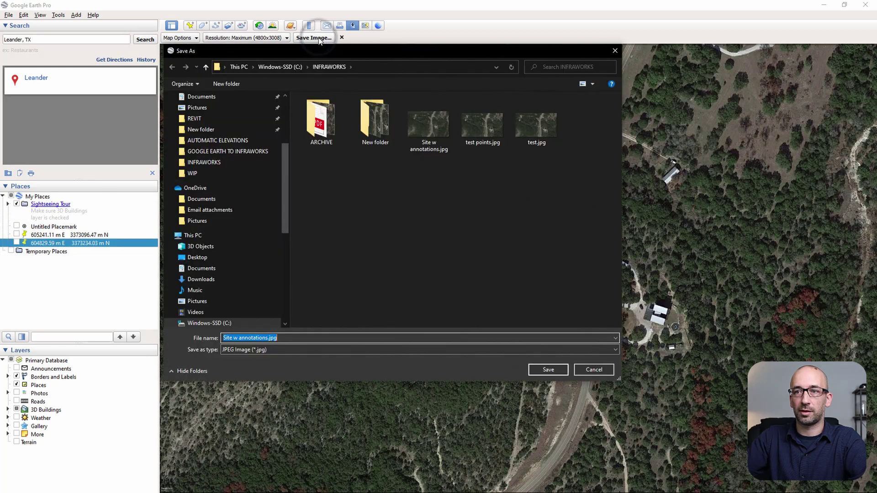
{"action": "type", "text": "Site"}
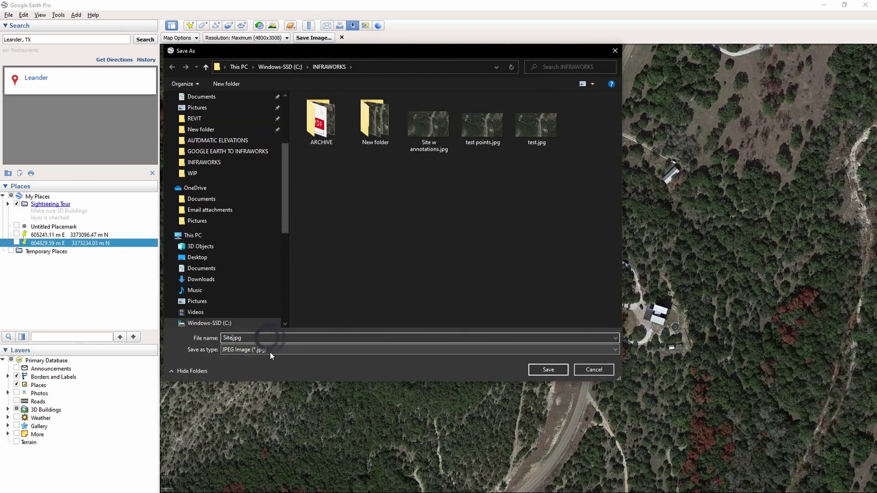
{"action": "left_click", "coordinate": [546, 371]}
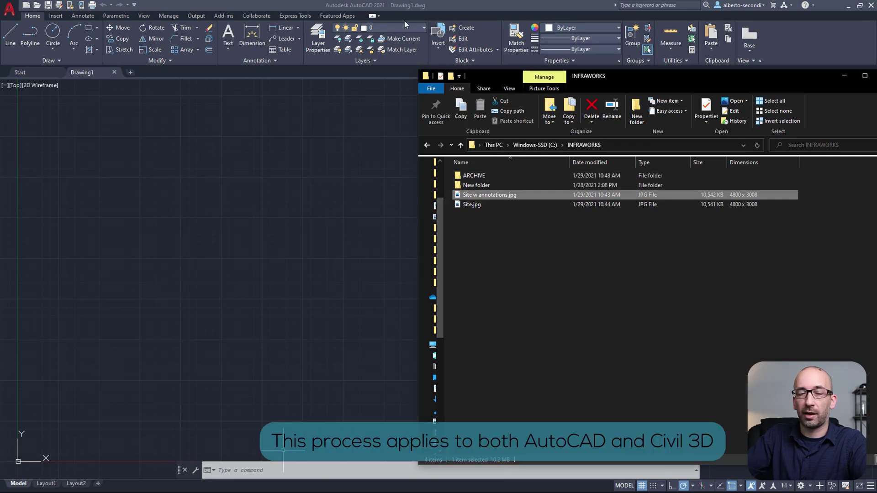
Step: In AutoCAD, insert "Site w annotations.jpg" from the INFRAWORKS folder into Drawing1 with the default scale of 1 and rotation of 0
{"action": "left_click_drag", "start_coordinate": [493, 197], "coordinate": [259, 243]}
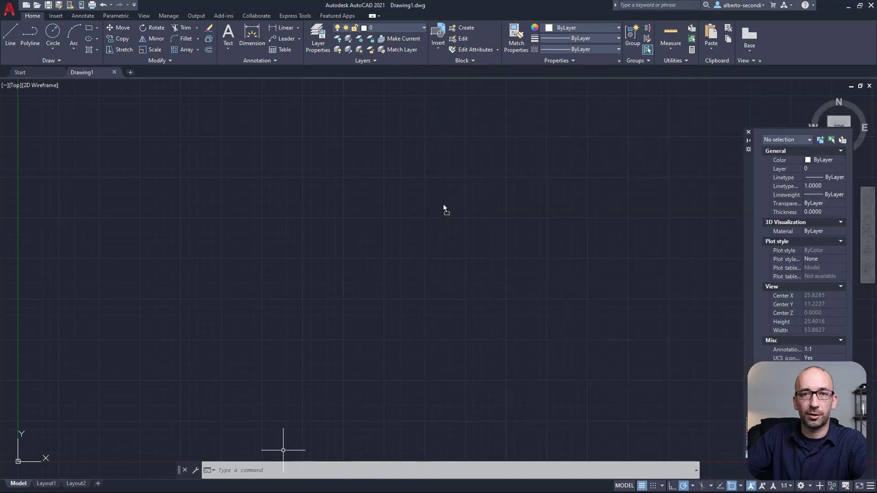
{"action": "key", "text": "Return"}
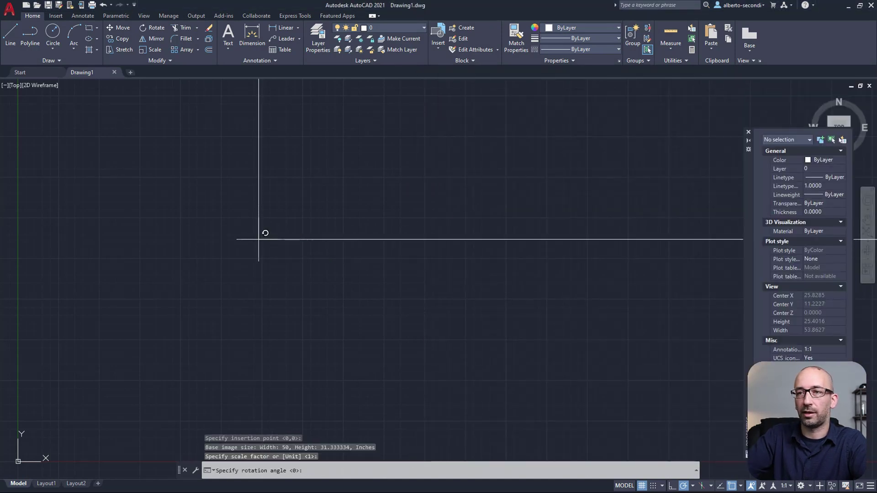
{"action": "key", "text": "Return"}
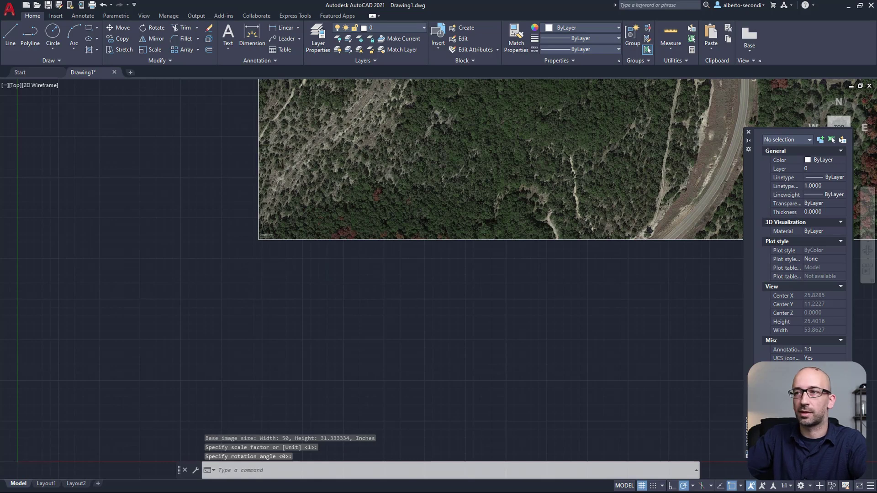
{"action": "scroll", "coordinate": [271, 271], "scroll_direction": "down", "scroll_amount": 4}
{"action": "middle_click_drag", "start_coordinate": [352, 255], "coordinate": [344, 314]}
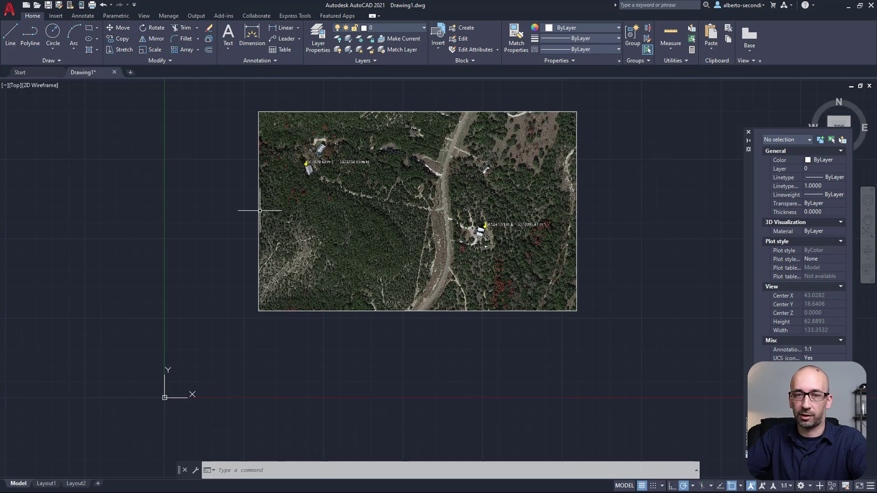
Step: Run ALIGN on the annotated site image and pick the tip of the western placemark pin as the first source point
{"action": "scroll", "coordinate": [323, 175], "scroll_direction": "up", "scroll_amount": 3}
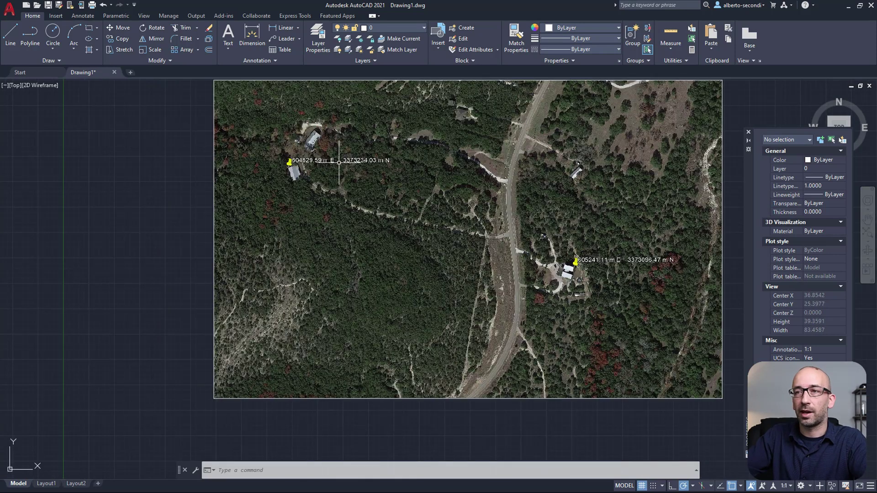
{"action": "scroll", "coordinate": [344, 163], "scroll_direction": "up", "scroll_amount": 2}
{"action": "scroll", "coordinate": [291, 181], "scroll_direction": "down", "scroll_amount": 5}
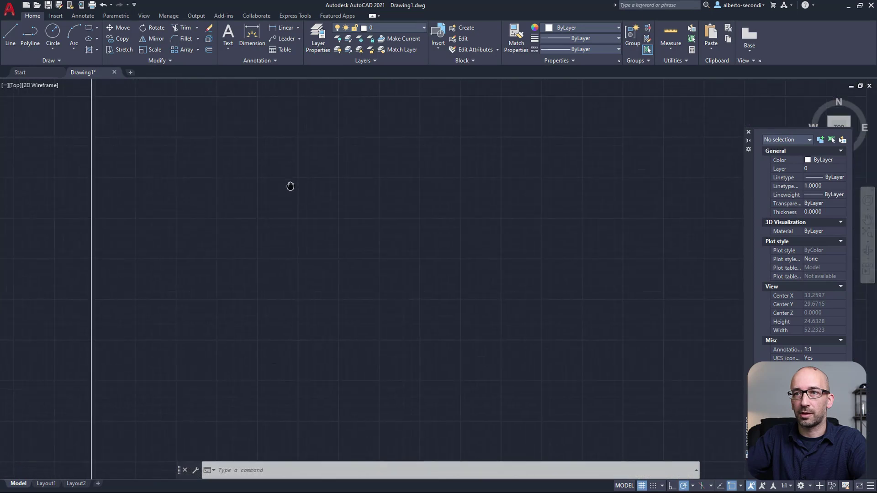
{"action": "left_click", "coordinate": [313, 469]}
{"action": "type", "text": "ALIGN"}
{"action": "key", "text": "Return"}
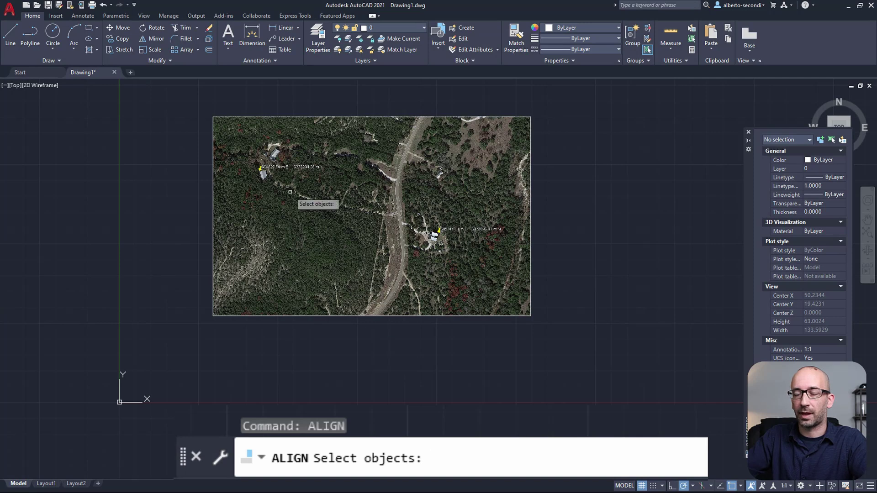
{"action": "left_click", "coordinate": [213, 224]}
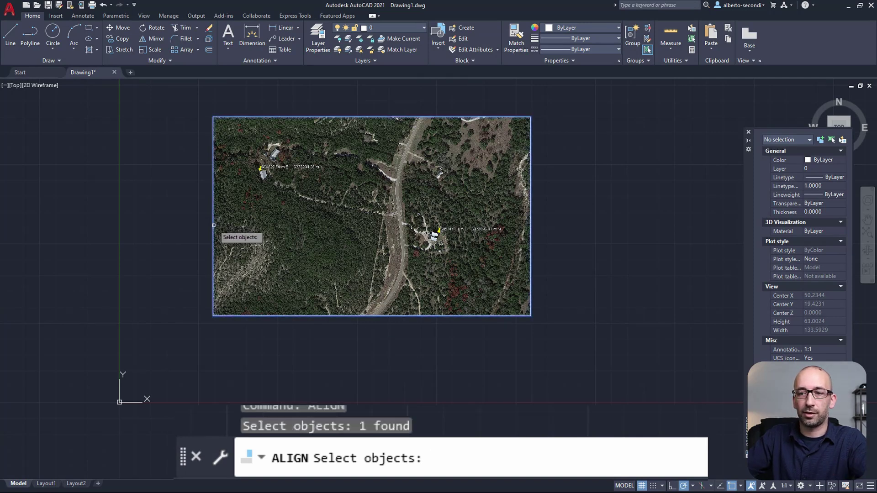
{"action": "key", "text": "Return"}
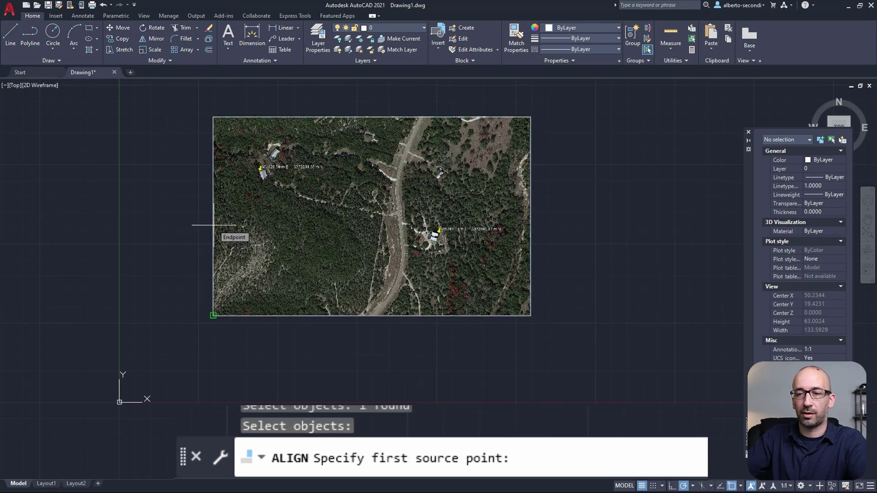
{"action": "scroll", "coordinate": [264, 173], "scroll_direction": "up", "scroll_amount": 8}
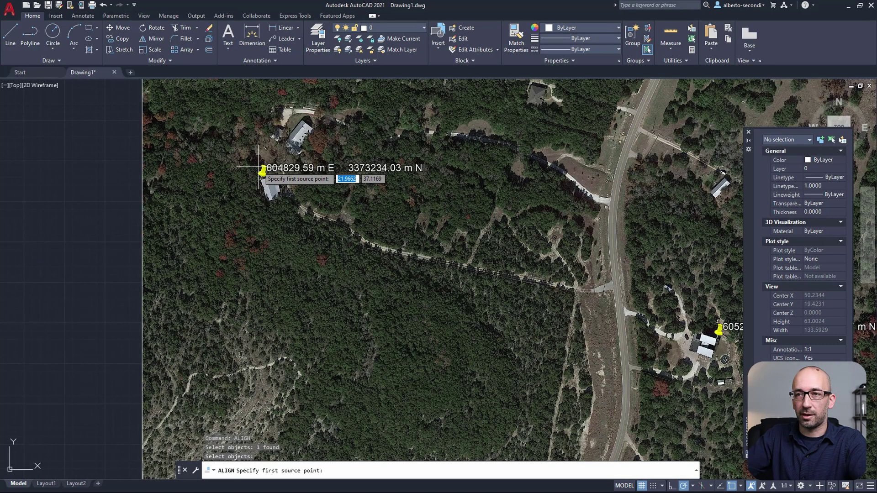
{"action": "scroll", "coordinate": [259, 191], "scroll_direction": "up", "scroll_amount": 8}
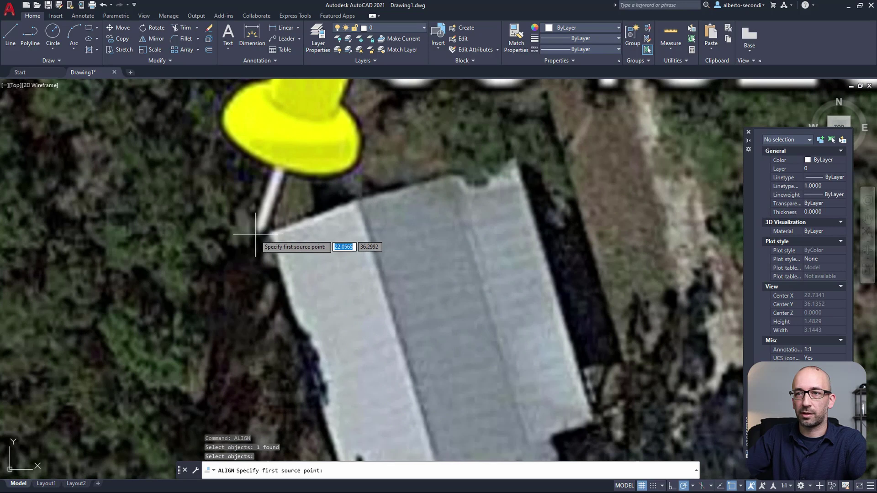
{"action": "scroll", "coordinate": [256, 232], "scroll_direction": "up", "scroll_amount": 2}
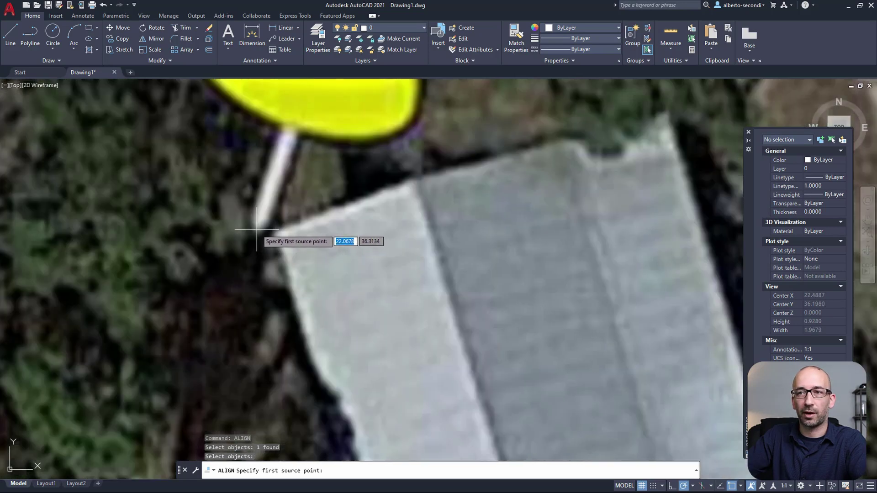
{"action": "left_click", "coordinate": [256, 229]}
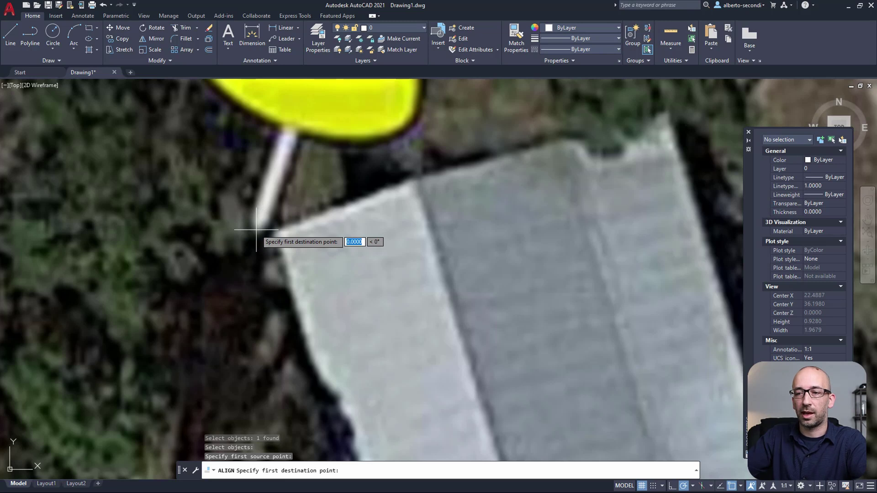
Step: Set the first destination point to the western placemark's coordinates, 604829.59,3373234.03
{"action": "scroll", "coordinate": [256, 229], "scroll_direction": "down", "scroll_amount": 8}
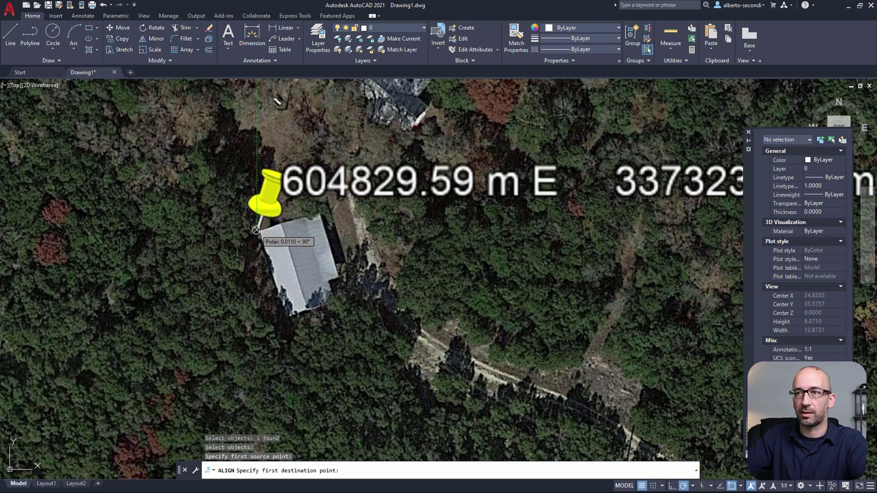
{"action": "middle_click_drag", "start_coordinate": [256, 230], "coordinate": [198, 237]}
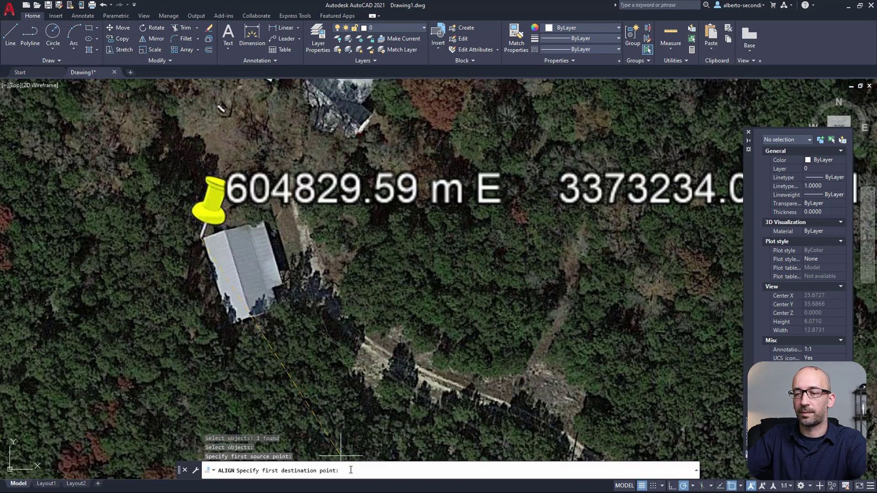
{"action": "scroll", "coordinate": [274, 293], "scroll_direction": "down", "scroll_amount": 2}
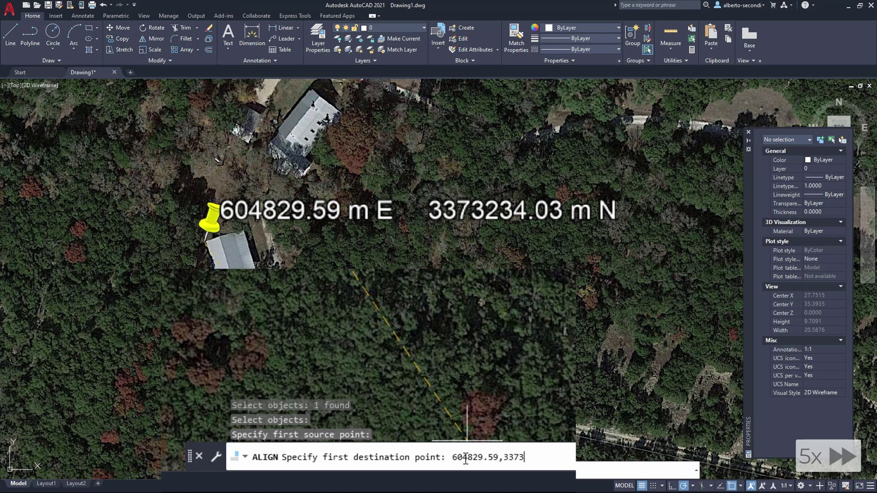
{"action": "type", "text": "03"}
{"action": "key", "text": "Return"}
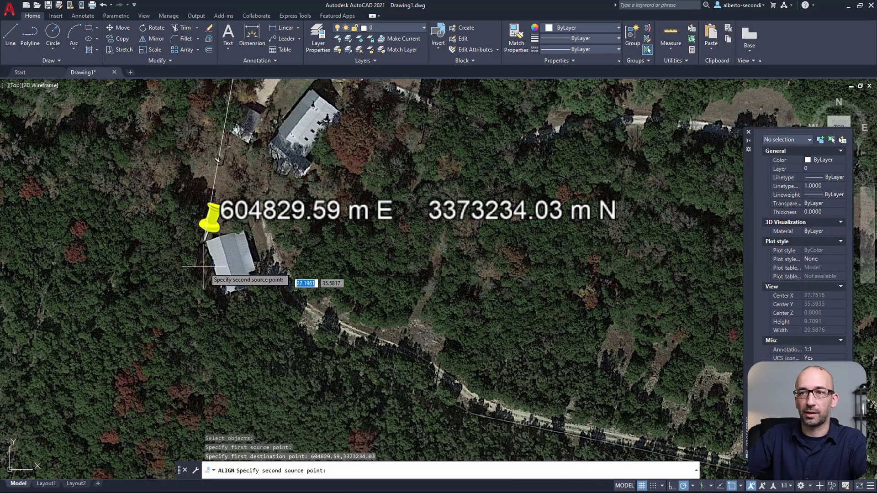
Step: Pick the eastern placemark pin's tip as the second source point and set its destination to 605241.11,3373096.47
{"action": "scroll", "coordinate": [203, 266], "scroll_direction": "down", "scroll_amount": 5}
{"action": "scroll", "coordinate": [487, 351], "scroll_direction": "up", "scroll_amount": 12}
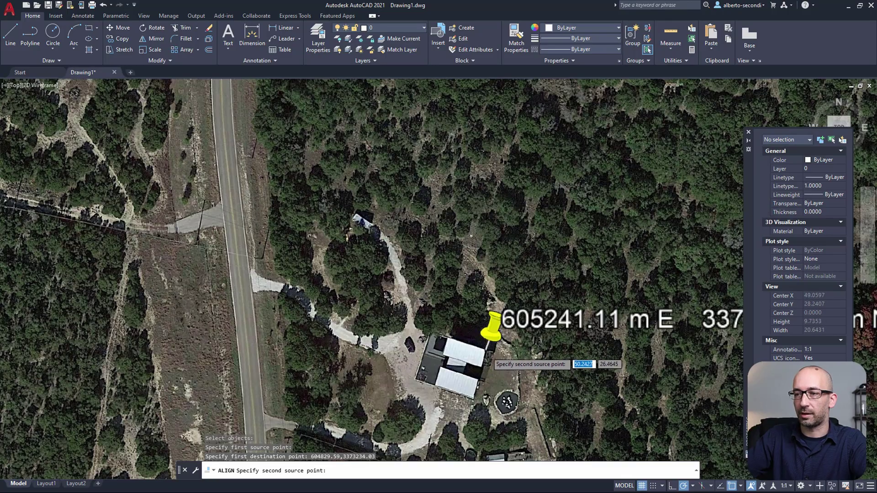
{"action": "scroll", "coordinate": [487, 348], "scroll_direction": "up", "scroll_amount": 4}
{"action": "left_click", "coordinate": [469, 347]}
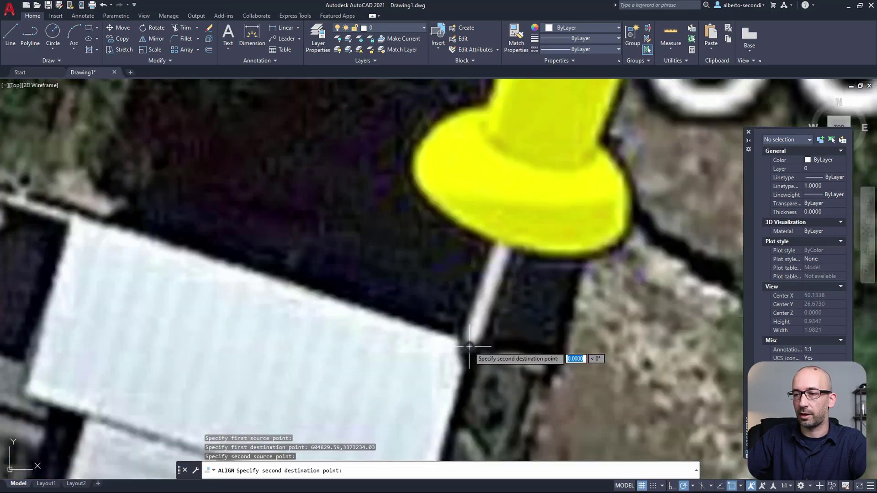
{"action": "scroll", "coordinate": [218, 281], "scroll_direction": "down", "scroll_amount": 10}
{"action": "type", "text": "605"}
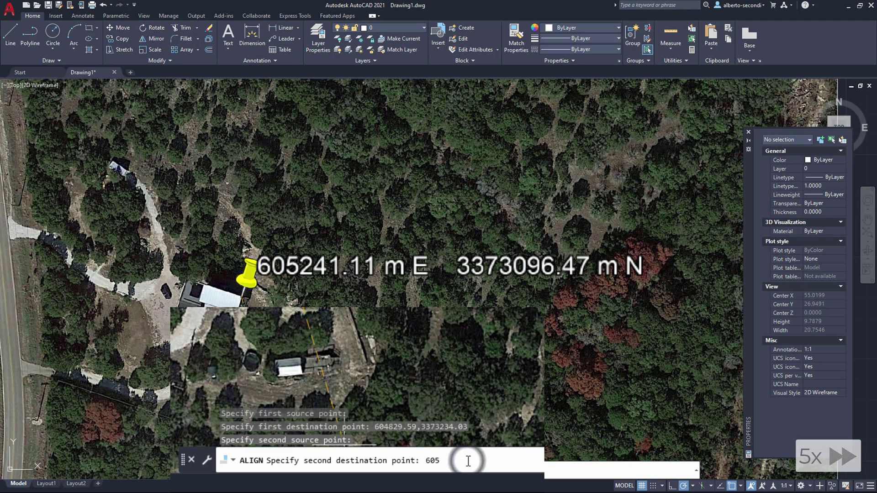
{"action": "type", "text": "241.11,3373096.47"}
{"action": "key", "text": "Return"}
Step: Finish the alignment without a third point, scaling the image based on the alignment points
{"action": "key", "text": "Return"}
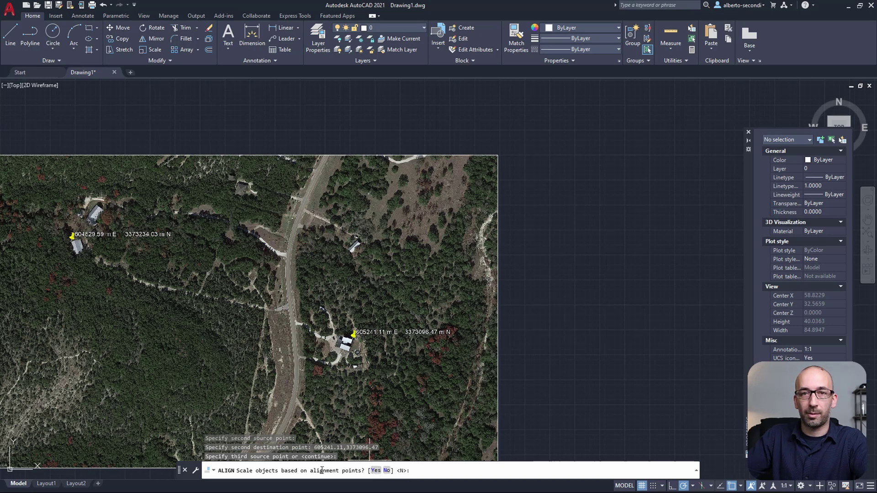
{"action": "left_click", "coordinate": [374, 471]}
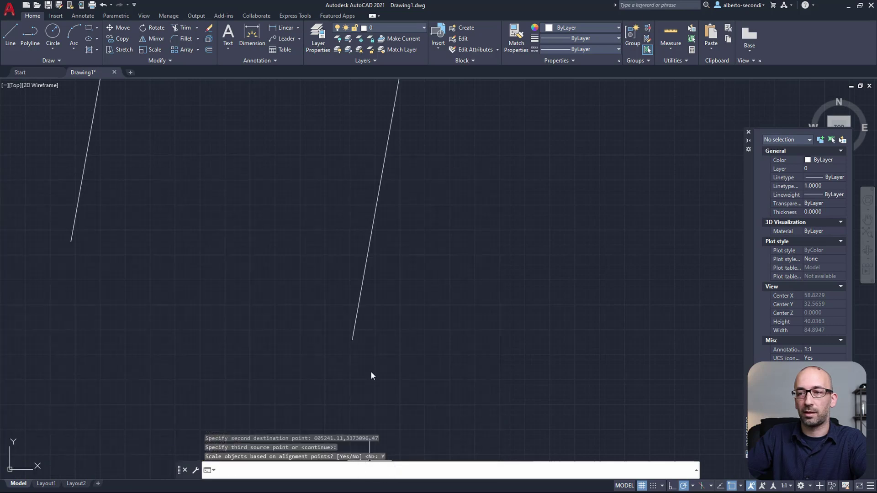
{"action": "scroll", "coordinate": [371, 370], "scroll_direction": "down", "scroll_amount": 8}
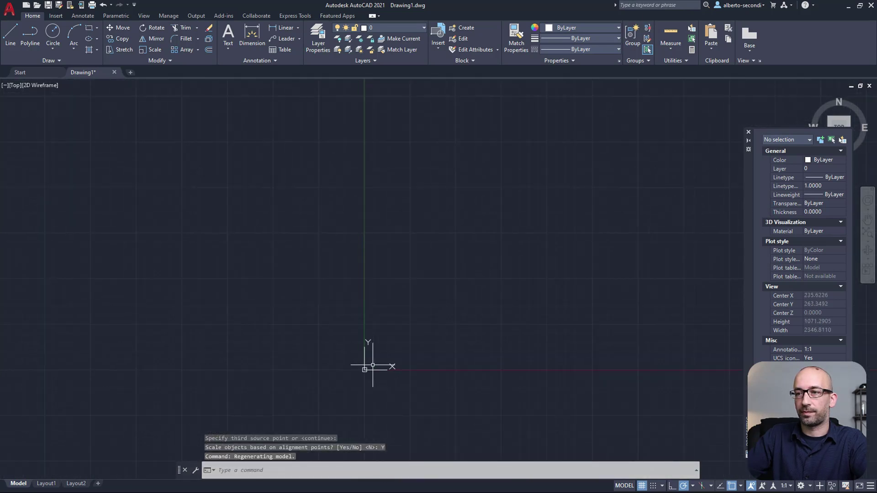
{"action": "middle_click", "coordinate": [378, 375]}
{"action": "middle_click", "coordinate": [378, 375]}
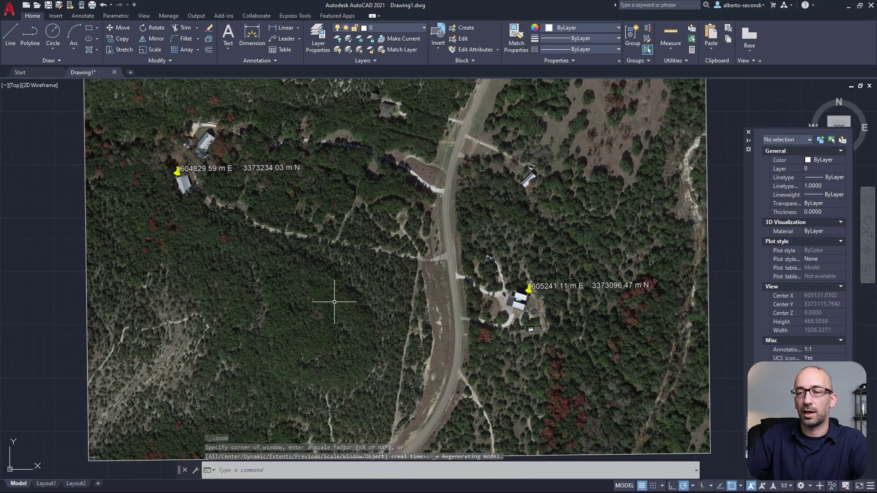
{"action": "key", "text": "Escape"}
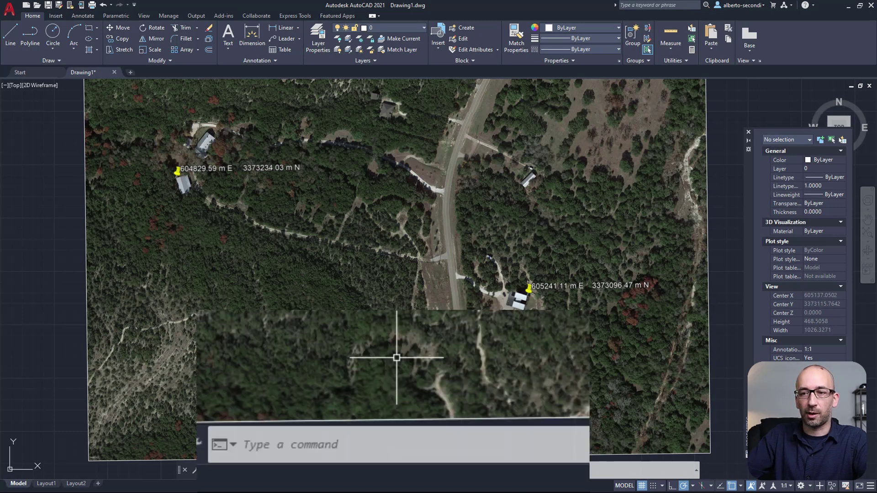
Step: Load the GeoRefImg.VLX application from the georef plugin folder with APPLOAD
{"action": "left_click", "coordinate": [376, 445]}
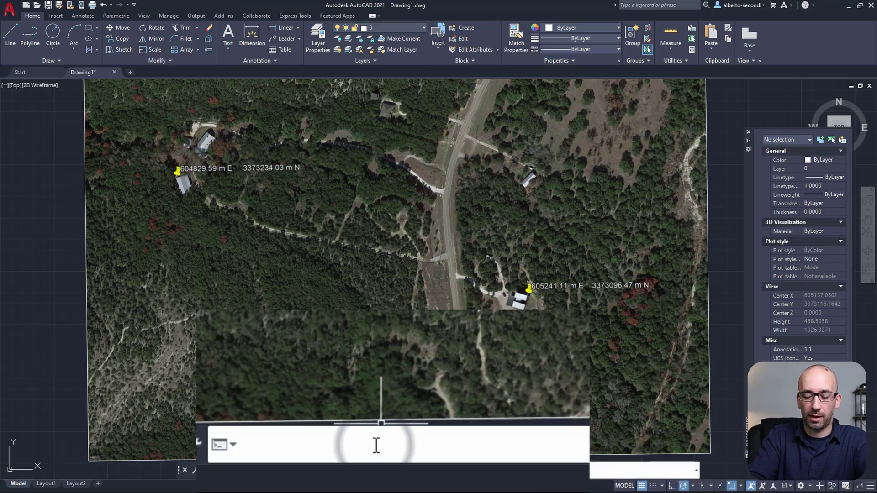
{"action": "type", "text": "APP"}
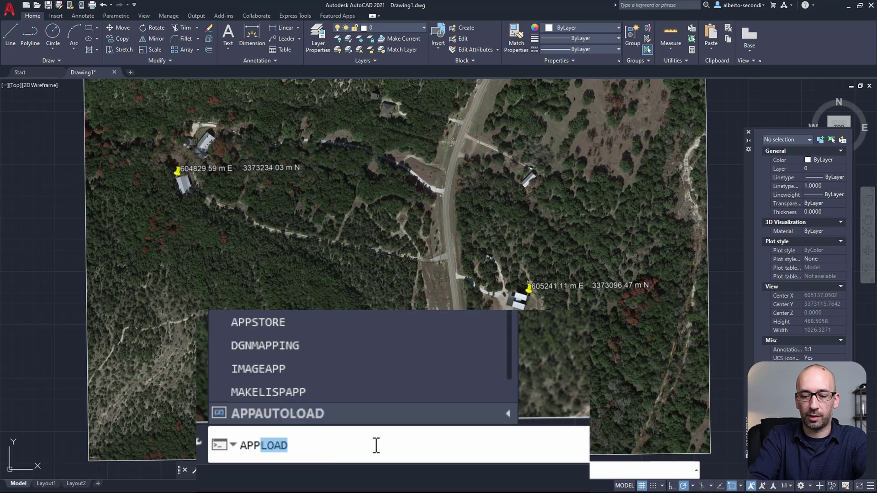
{"action": "type", "text": "LOAD"}
{"action": "type", "text": "appload"}
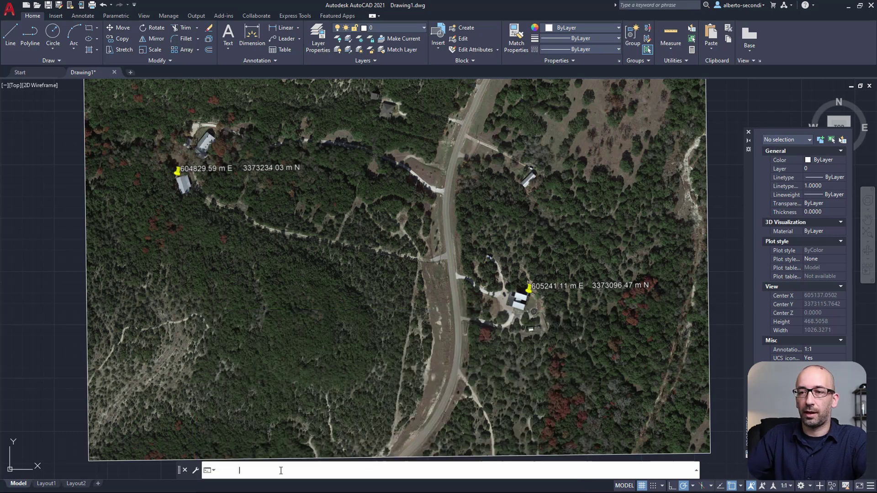
{"action": "key", "text": "Return"}
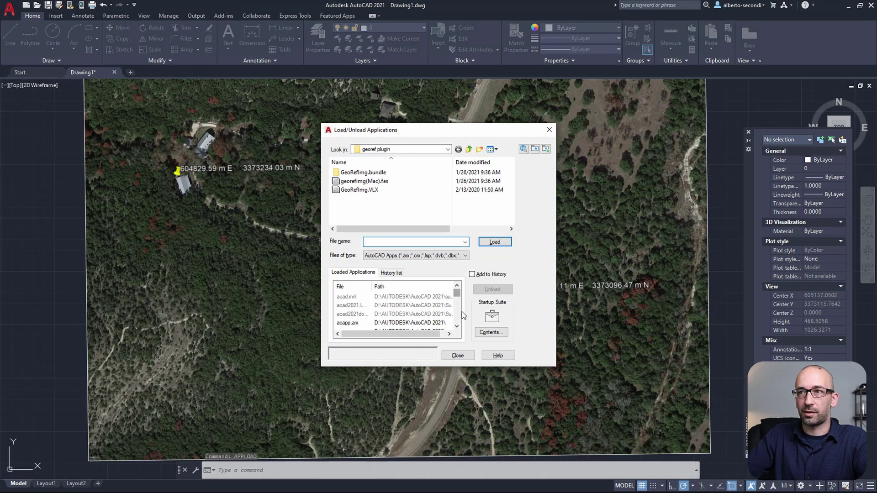
{"action": "left_click", "coordinate": [370, 190]}
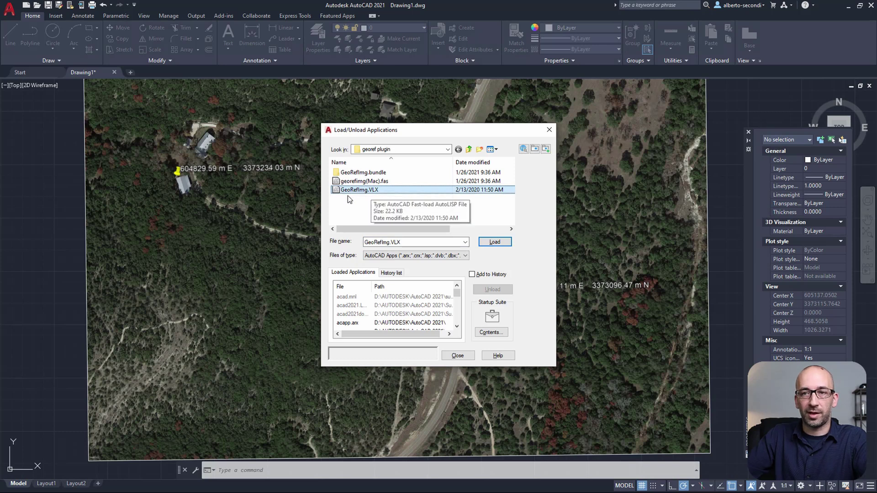
{"action": "left_click", "coordinate": [495, 243]}
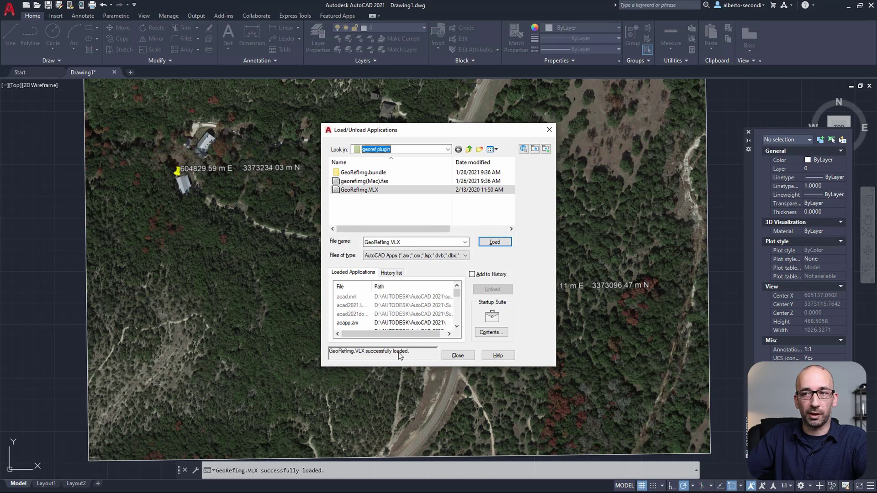
{"action": "left_click", "coordinate": [457, 356]}
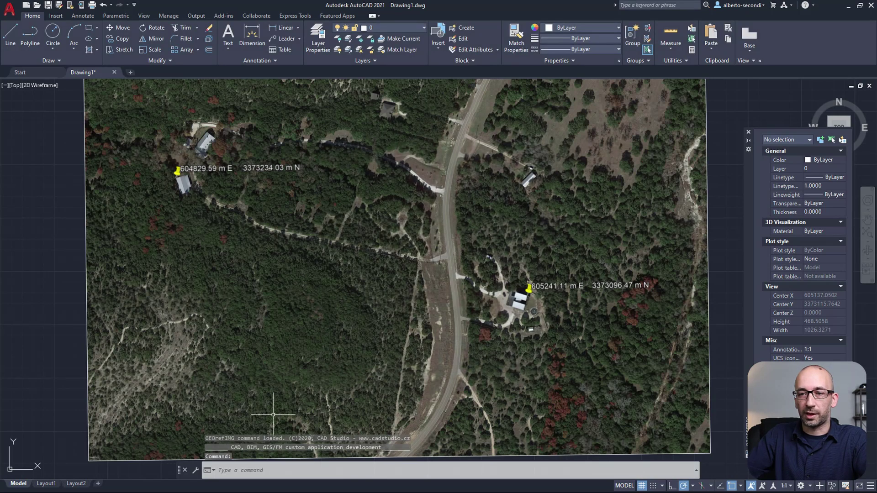
Step: Run WORLDOUT on the aligned site image and save the world file as "Site w annotations.jgw" in the INFRAWORKS folder
{"action": "left_click", "coordinate": [277, 469]}
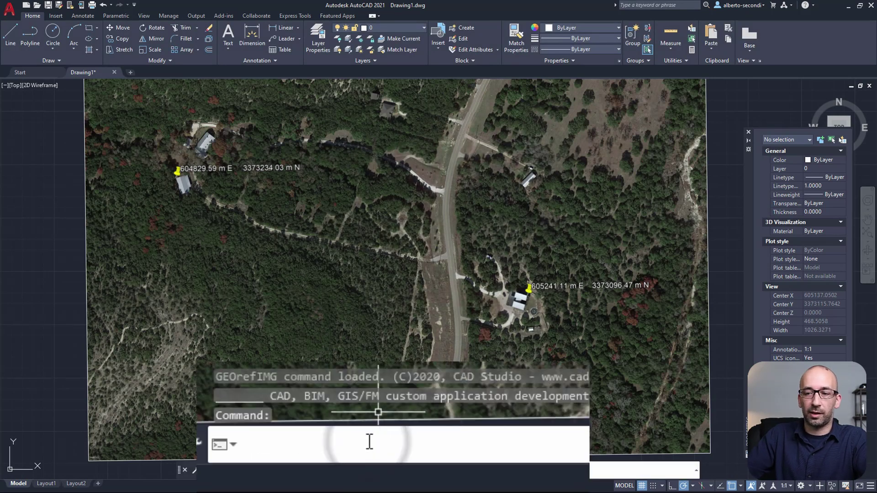
{"action": "type", "text": "WO"}
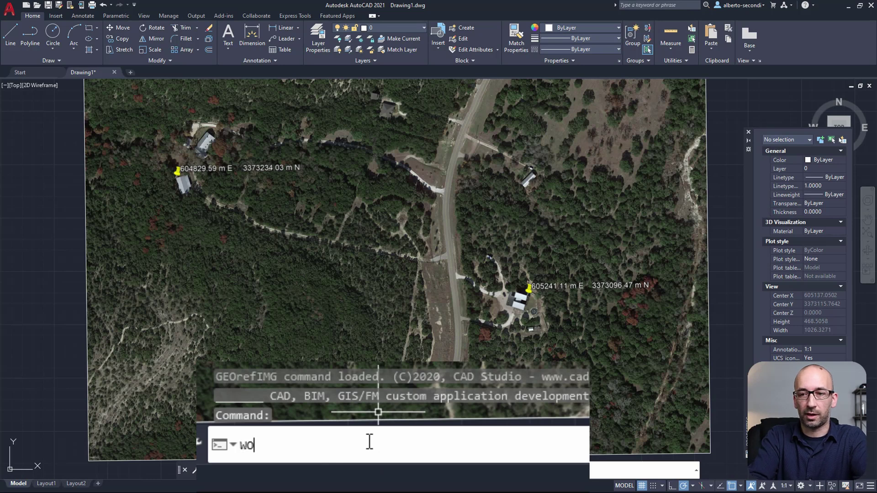
{"action": "type", "text": "RLDOUT"}
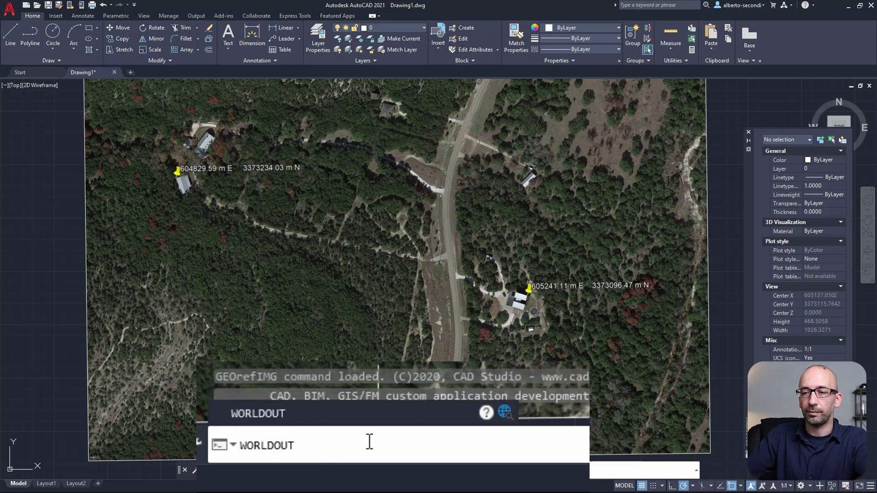
{"action": "key", "text": "Return"}
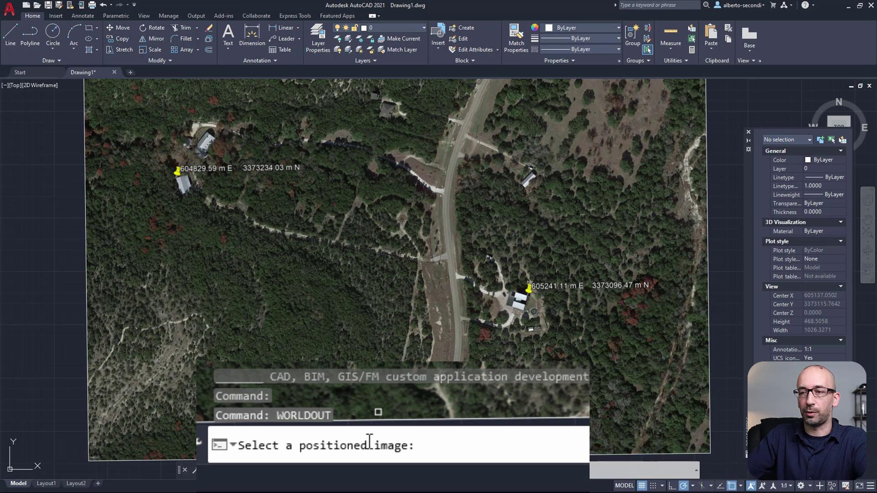
{"action": "left_click", "coordinate": [88, 342]}
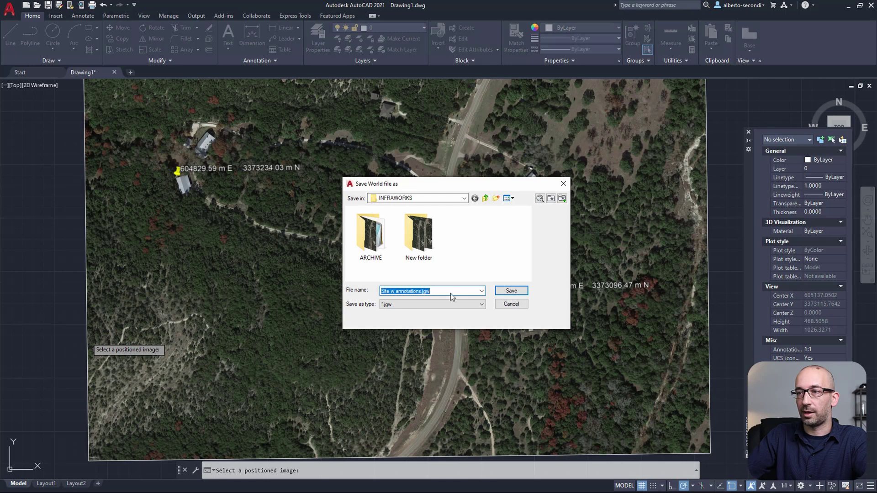
{"action": "left_click", "coordinate": [511, 290]}
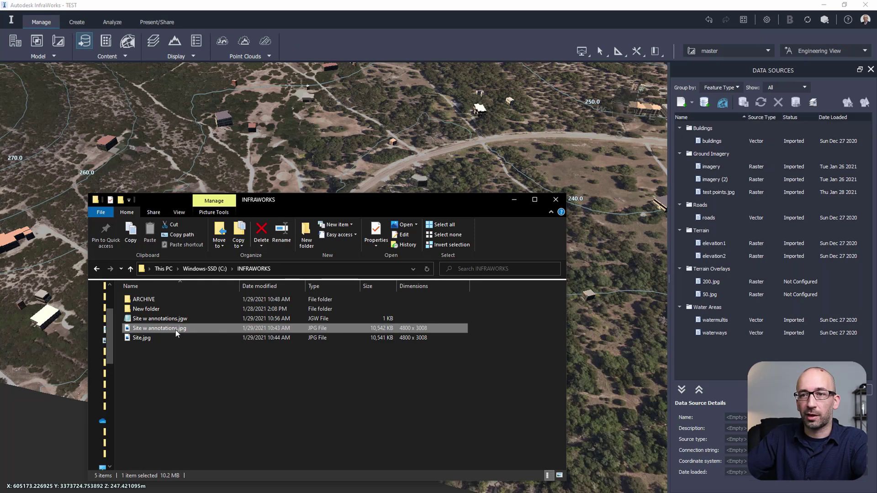
Step: Import "Site w annotations.jpg" from the INFRAWORKS folder into the InfraWorks model as ground imagery, using coordinate system UTM84-14N, and refresh the model
{"action": "left_click", "coordinate": [139, 338]}
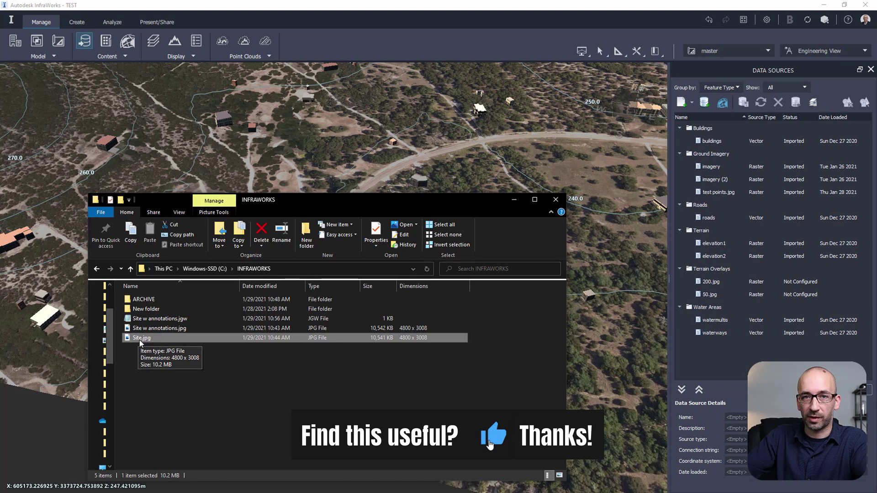
{"action": "left_click", "coordinate": [227, 374]}
{"action": "mouse_move", "coordinate": [162, 328]}
{"action": "left_mouse_down"}
{"action": "mouse_move", "coordinate": [173, 328]}
{"action": "mouse_move", "coordinate": [337, 154]}
{"action": "left_mouse_up"}
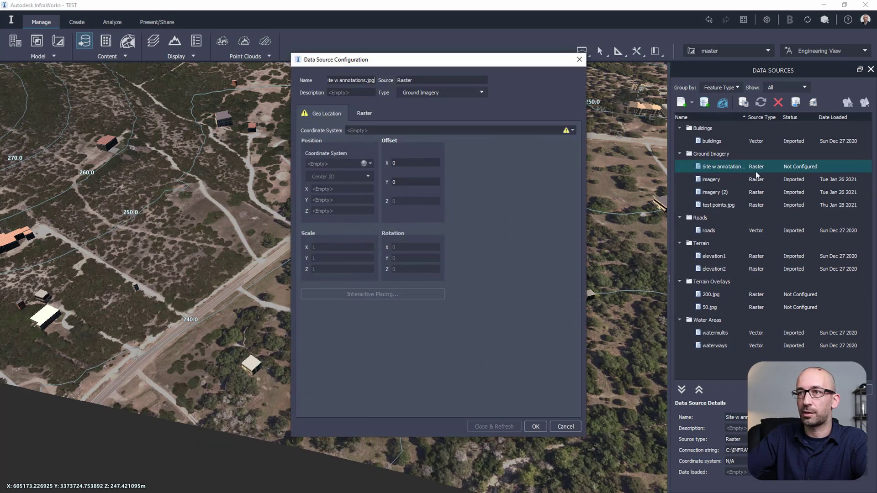
{"action": "left_click", "coordinate": [574, 131]}
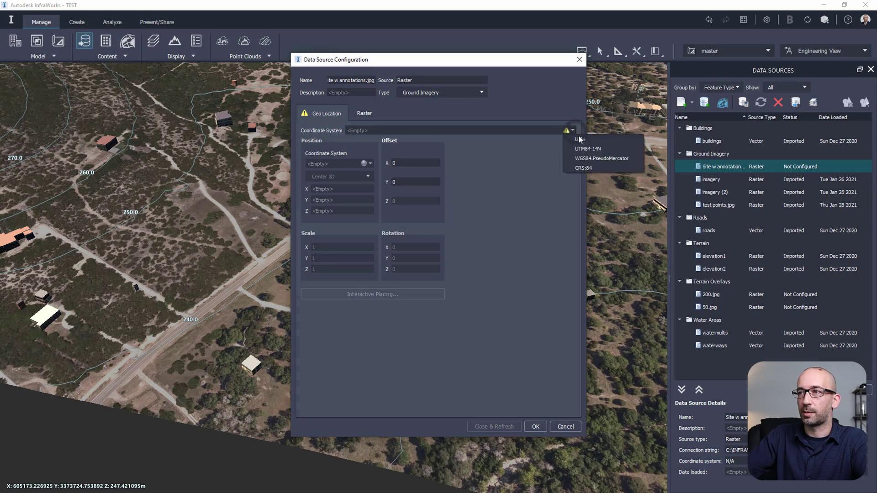
{"action": "left_click", "coordinate": [590, 149]}
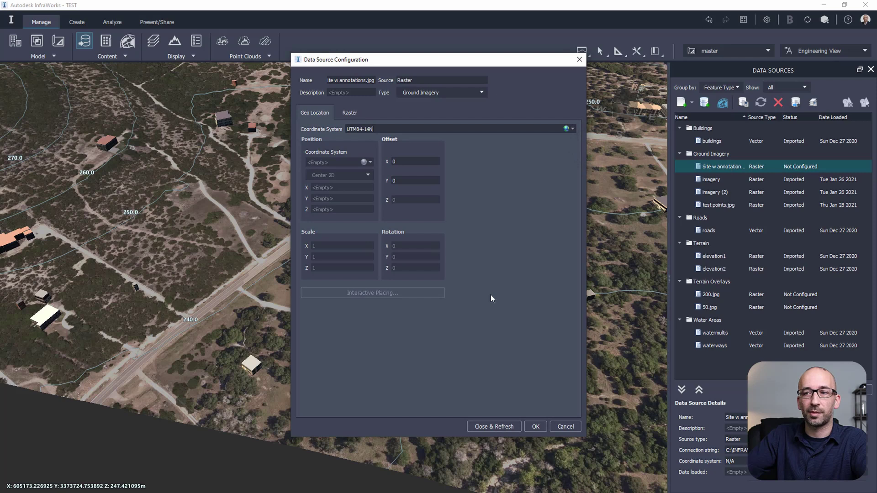
{"action": "left_click", "coordinate": [491, 426]}
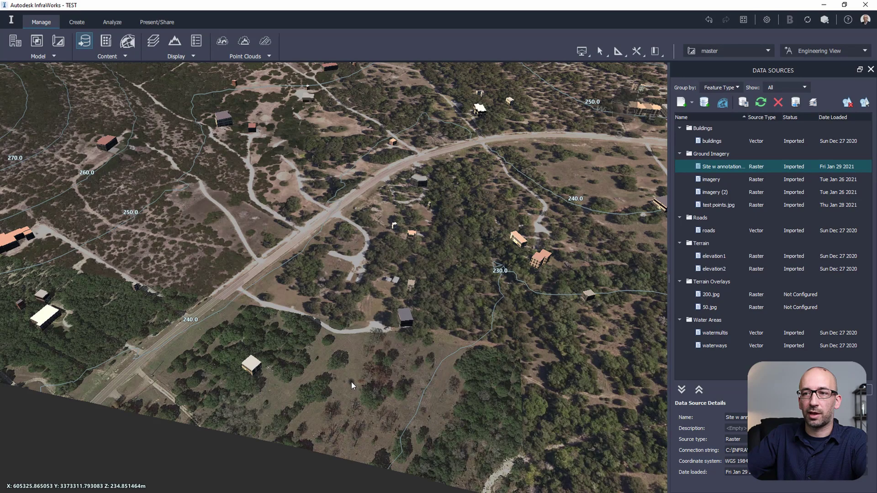
Step: Examine how the imported site image lines up with the surrounding imagery along its edge, at the main road and driveway
{"action": "scroll", "coordinate": [352, 382], "scroll_direction": "up", "scroll_amount": 2}
{"action": "scroll", "coordinate": [241, 276], "scroll_direction": "up", "scroll_amount": 4}
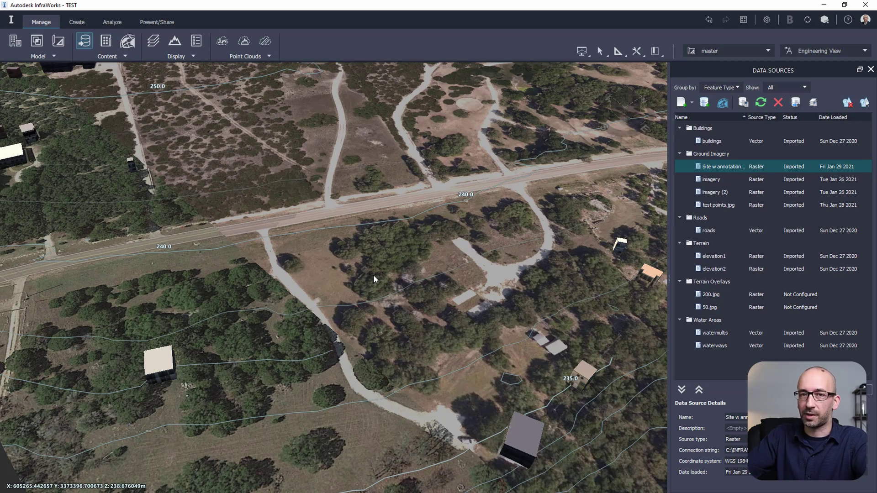
{"action": "middle_click_drag", "start_coordinate": [374, 276], "coordinate": [258, 284], "text": "shift"}
{"action": "scroll", "coordinate": [257, 281], "scroll_direction": "up", "scroll_amount": 3}
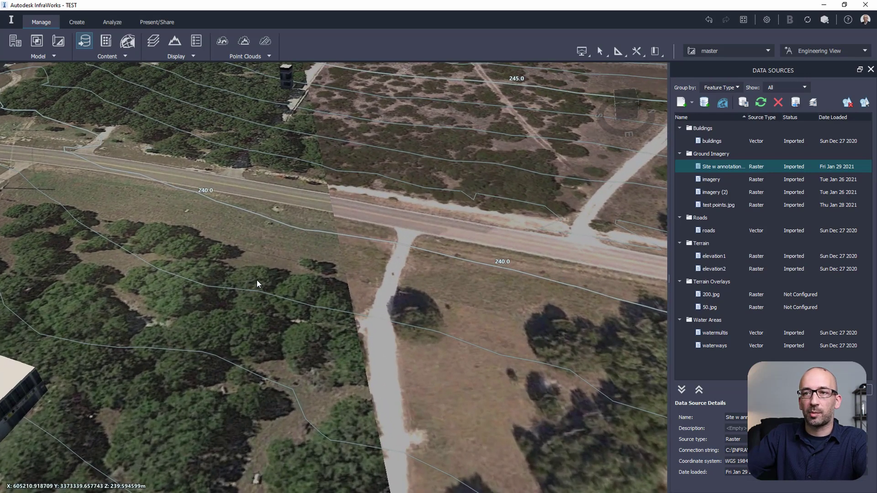
{"action": "middle_click_drag", "start_coordinate": [396, 292], "coordinate": [519, 269], "text": "shift"}
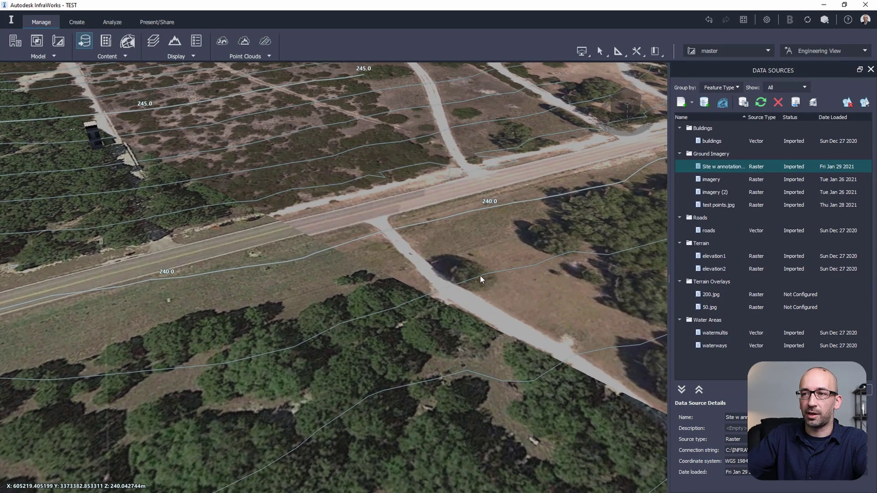
{"action": "middle_click_drag", "start_coordinate": [481, 276], "coordinate": [372, 286], "text": "shift"}
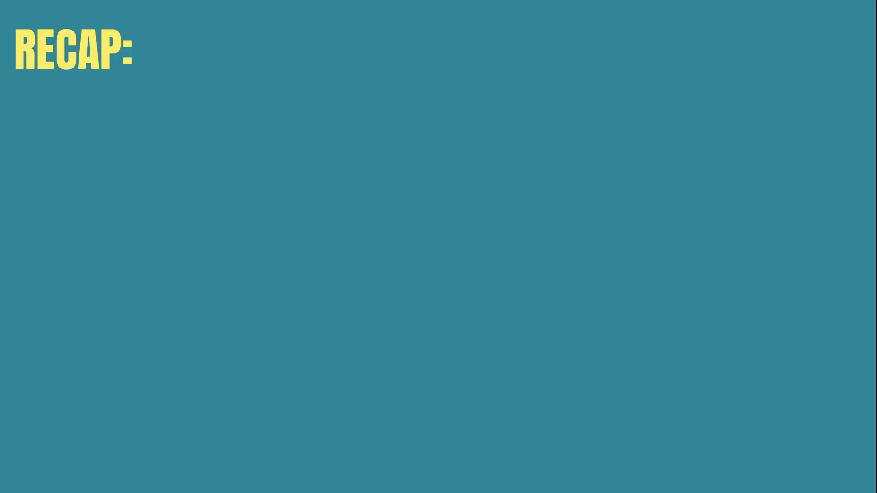